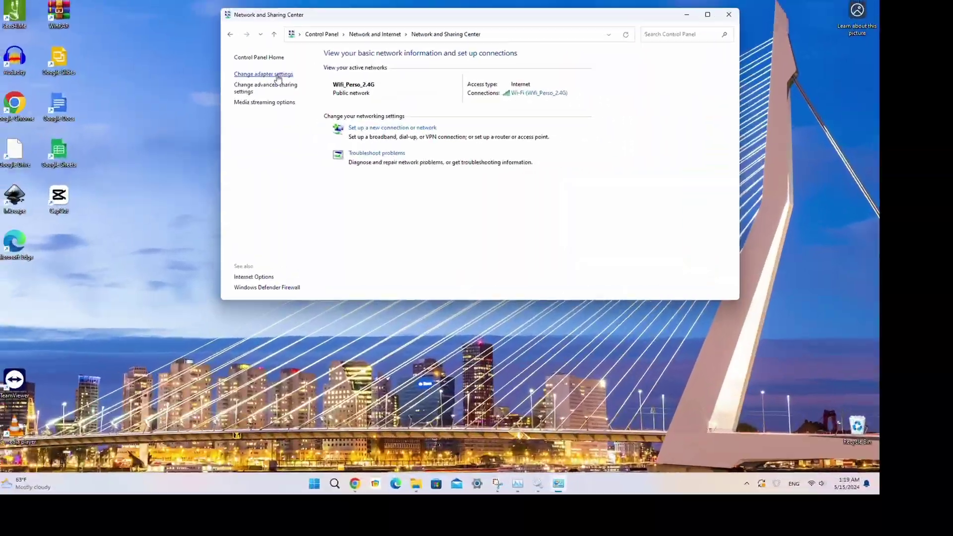
- Show the network adapters list, then go to Windows Settings > Network & internet > Mobile hotspot
{"action": "left_click", "coordinate": [271, 73]}
{"action": "left_click", "coordinate": [521, 525]}
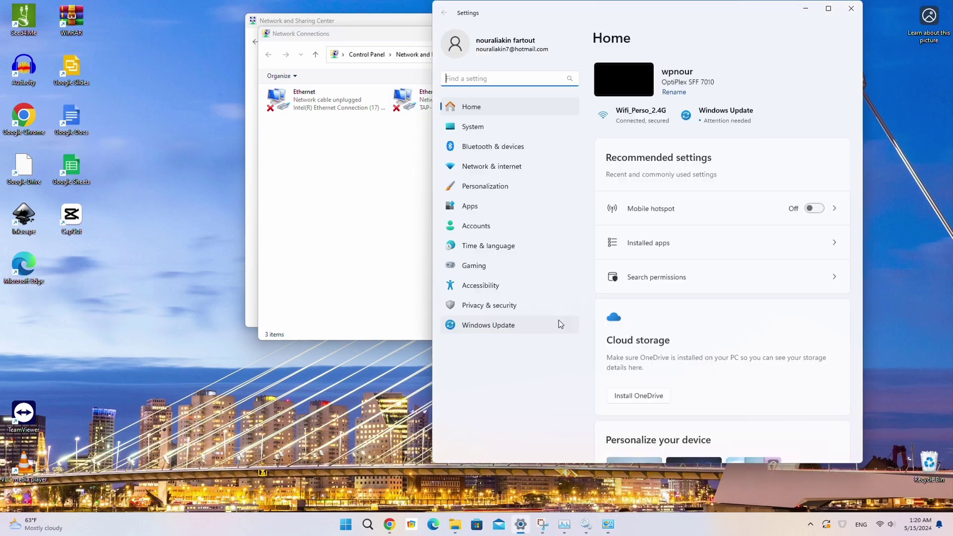
{"action": "left_click", "coordinate": [492, 166]}
{"action": "left_click", "coordinate": [666, 272]}
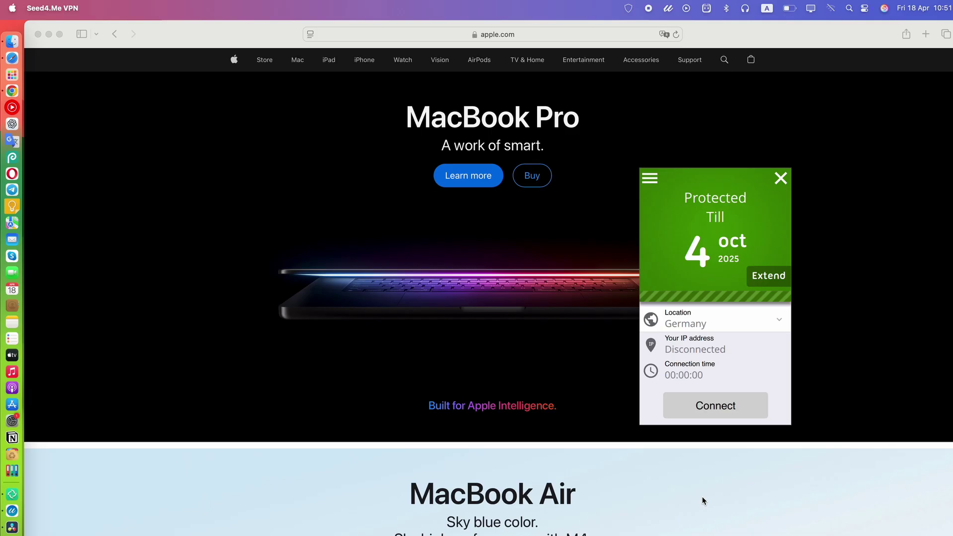
- Pick Portugal as the Seed4.Me VPN location and connect to it
{"action": "left_click", "coordinate": [713, 326]}
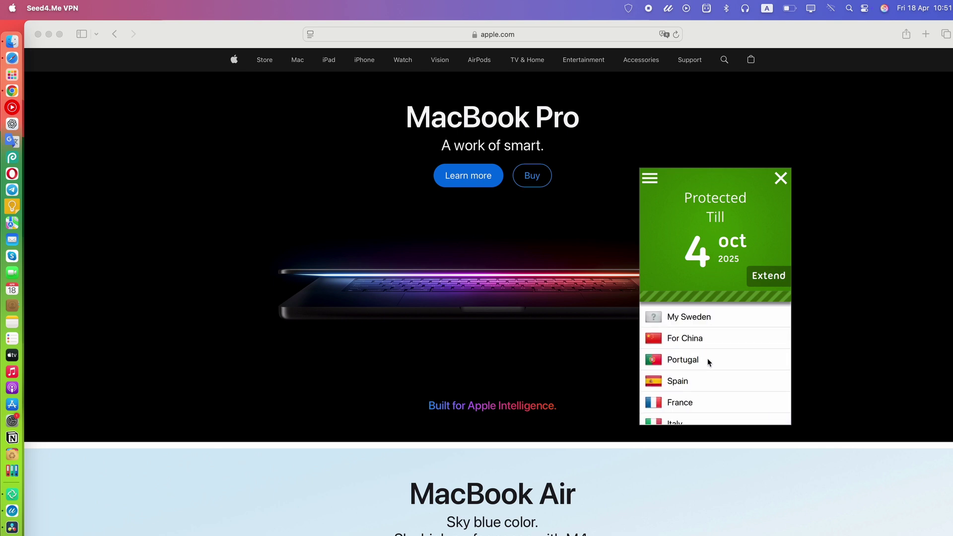
{"action": "scroll", "coordinate": [709, 361], "scroll_direction": "down", "scroll_amount": 3}
{"action": "scroll", "coordinate": [709, 361], "scroll_direction": "up", "scroll_amount": 2}
{"action": "left_click", "coordinate": [691, 335]}
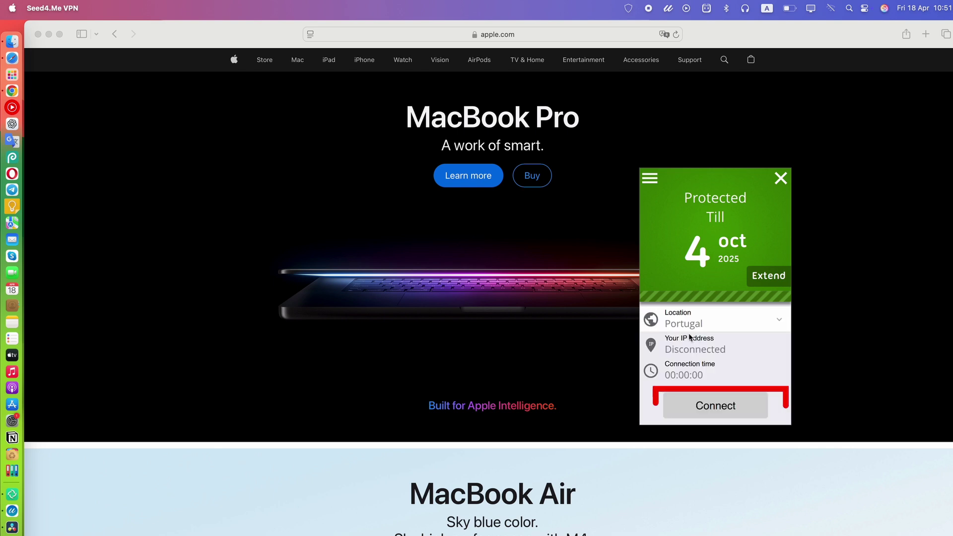
{"action": "left_click", "coordinate": [740, 405]}
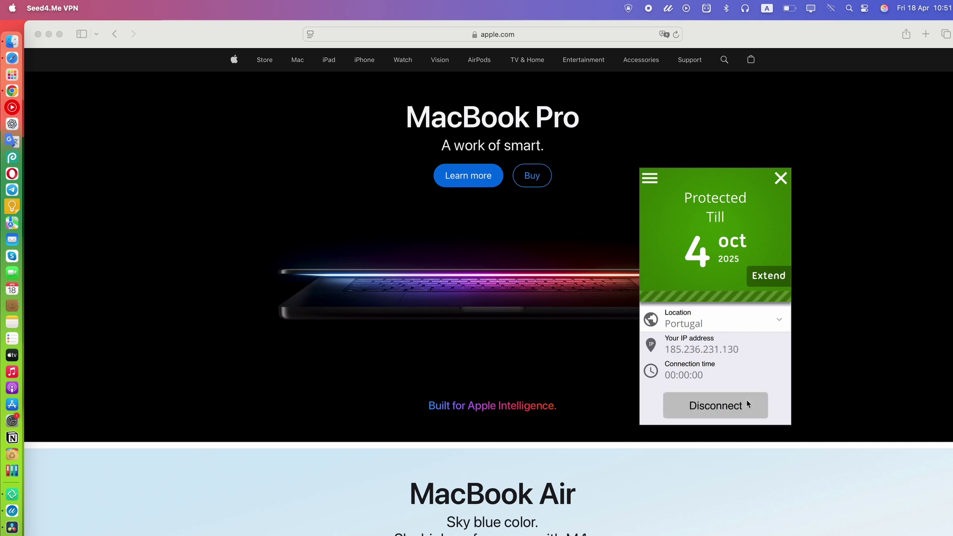
- Load iplocation.net in Safari to check the IP reads 185.236.231.130 in Portugal
{"action": "left_click", "coordinate": [547, 38]}
{"action": "type", "text": "i"}
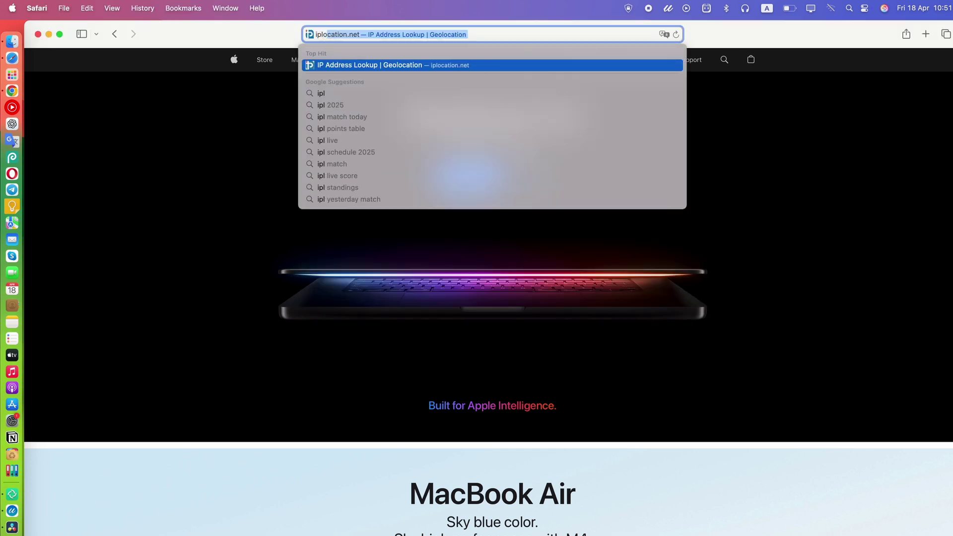
{"action": "type", "text": "pl"}
{"action": "key", "text": "Return"}
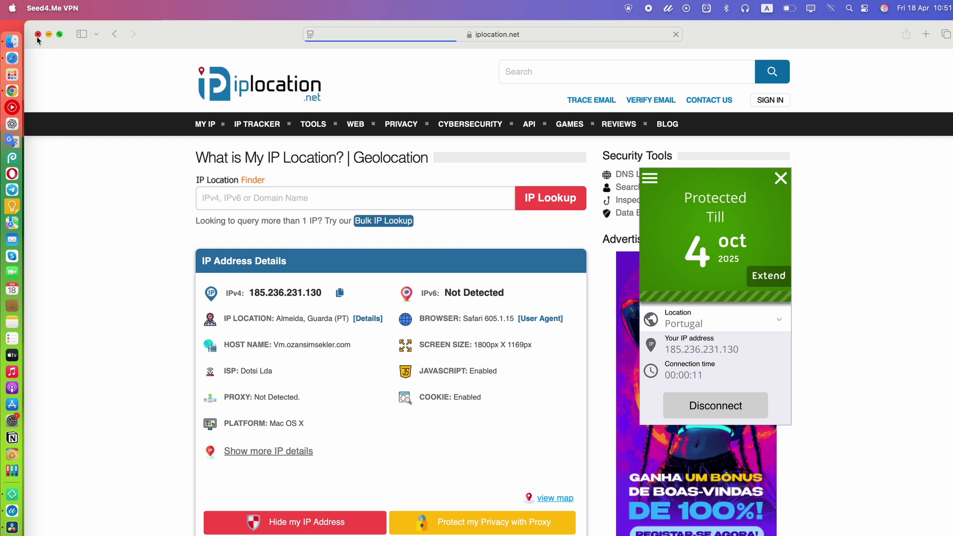
{"action": "left_click", "coordinate": [12, 8]}
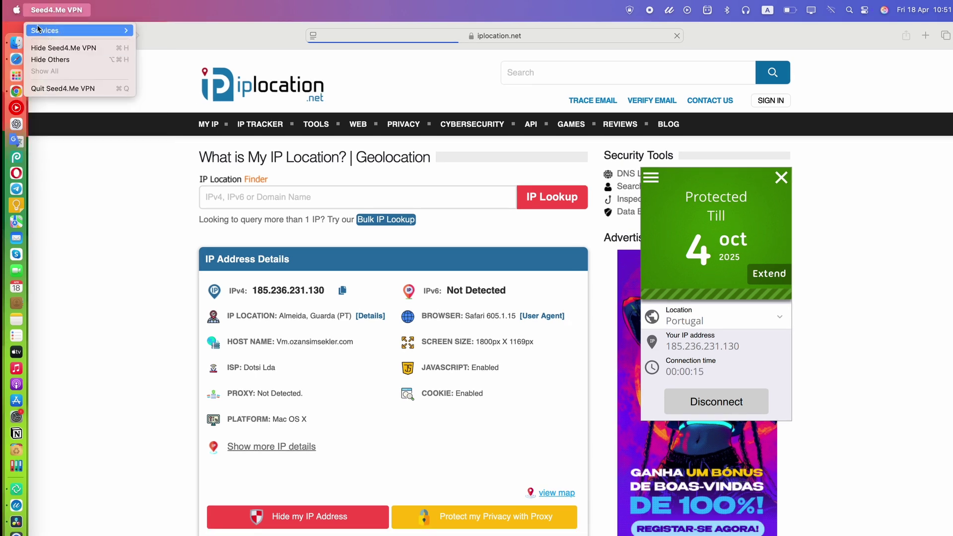
- Go to System Settings > General > Sharing and open the Internet Sharing (i) options
{"action": "left_click", "coordinate": [57, 48]}
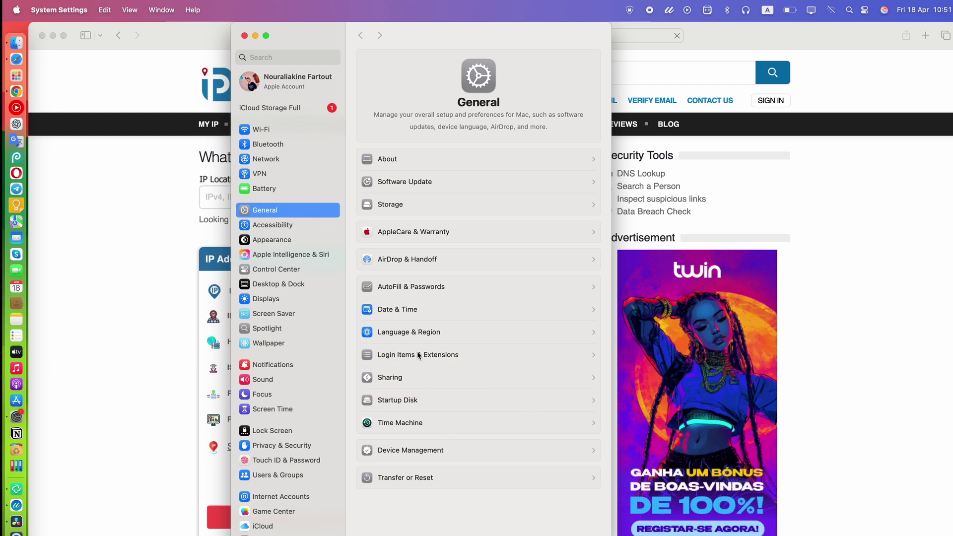
{"action": "left_click", "coordinate": [433, 386]}
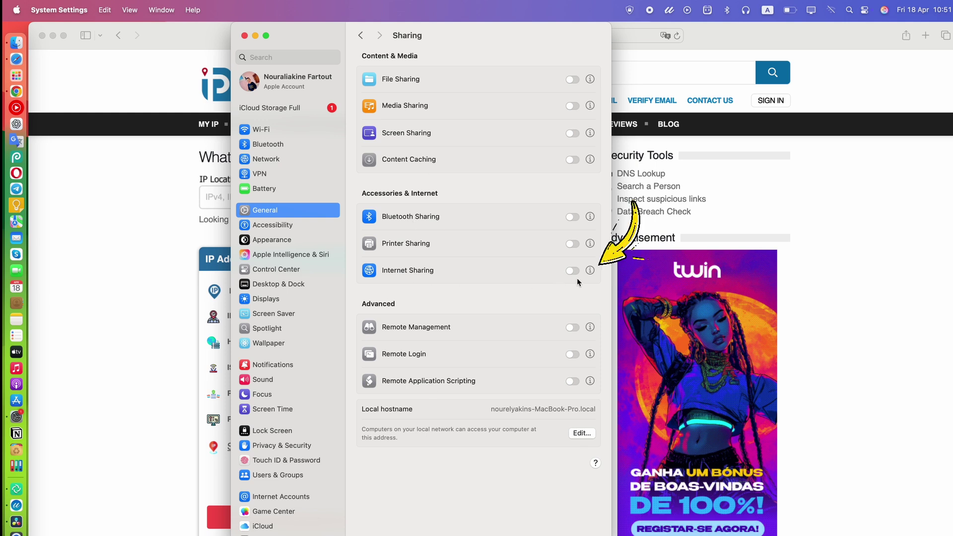
{"action": "left_click", "coordinate": [590, 270]}
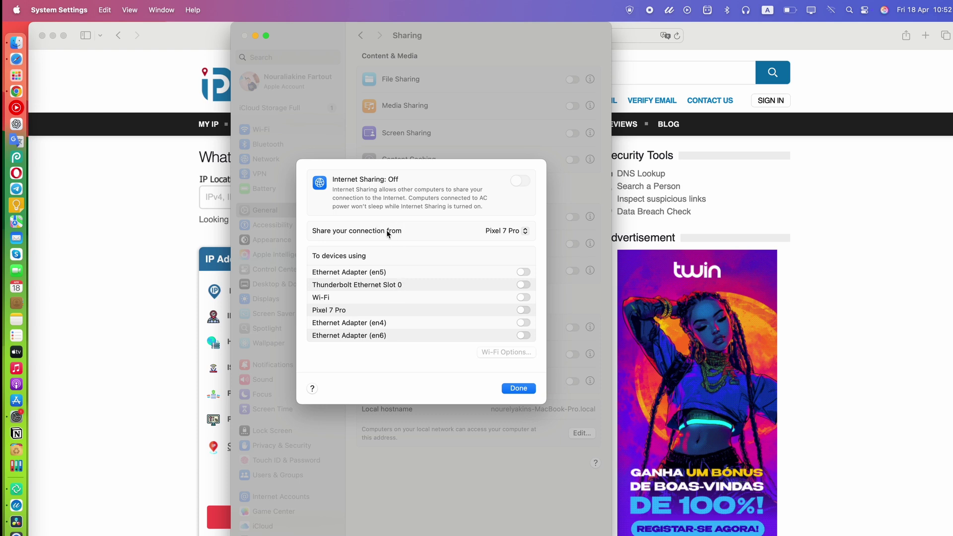
- Leave Pixel 7 Pro selected as the connection to share
{"action": "left_click", "coordinate": [504, 231]}
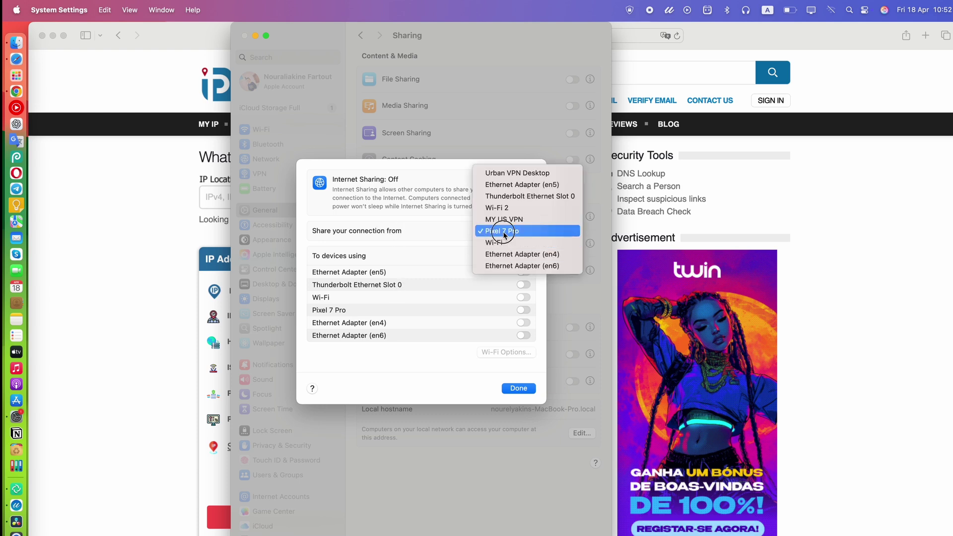
{"action": "left_click", "coordinate": [503, 232]}
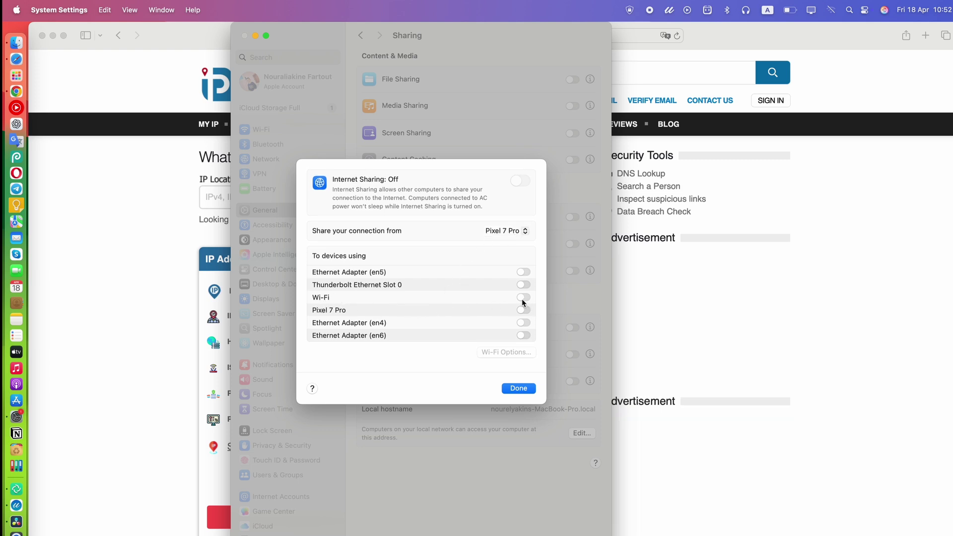
- Switch on sharing to Wi-Fi devices and approve it with the administrator password
{"action": "left_click", "coordinate": [522, 299]}
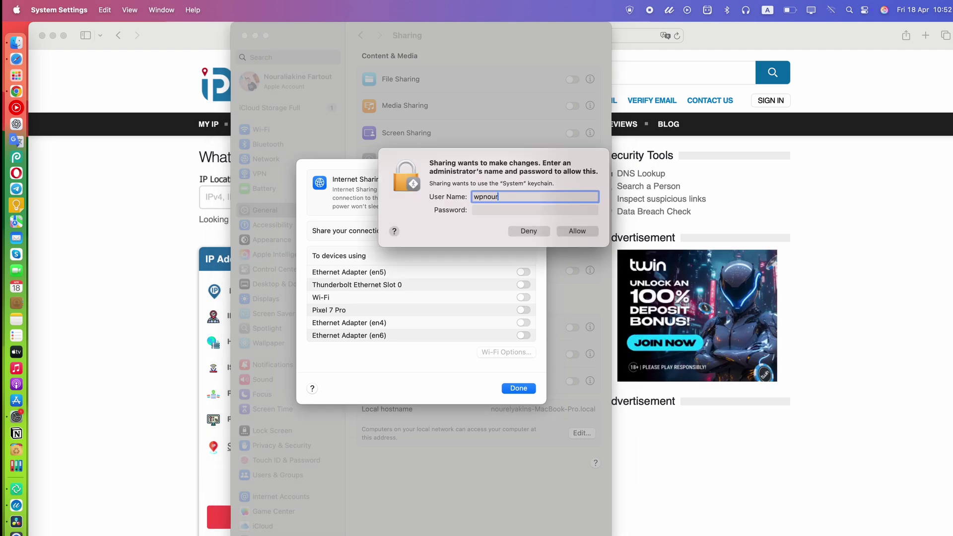
{"action": "key", "text": "Tab"}
{"action": "type", "text": "••••••••"}
{"action": "key", "text": "Return"}
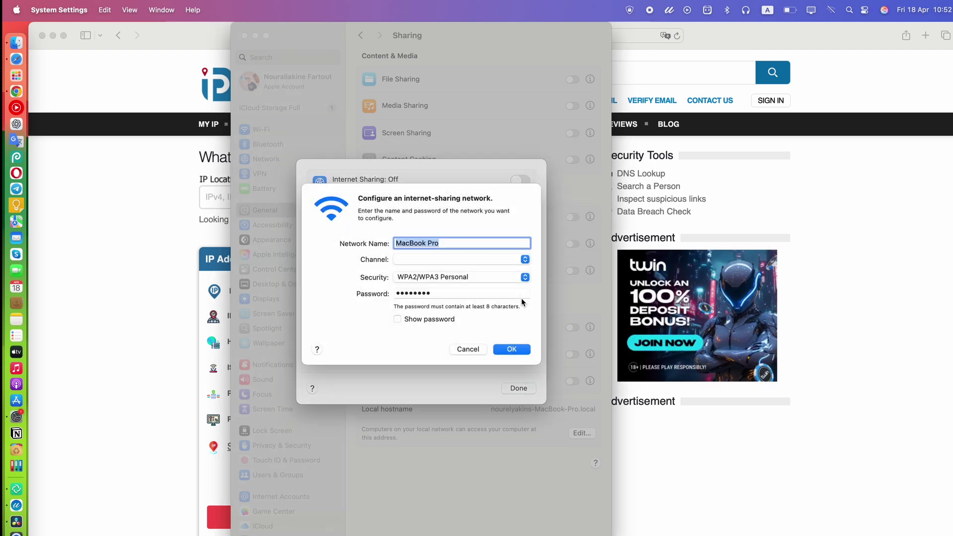
- Rename the hotspot to 'MacBook Pro Hot' and change the last digits of its password
{"action": "left_click", "coordinate": [446, 252]}
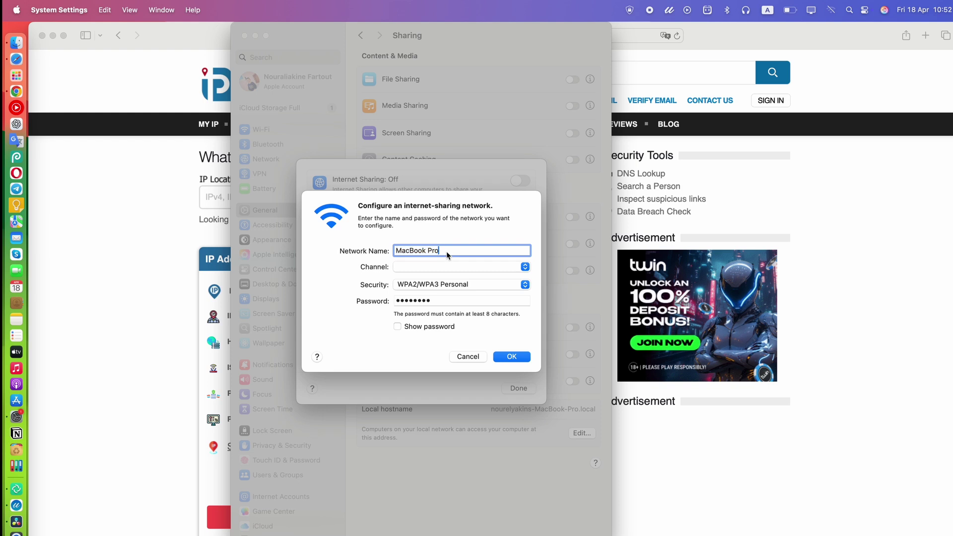
{"action": "left_click_drag", "start_coordinate": [446, 251], "coordinate": [373, 254]}
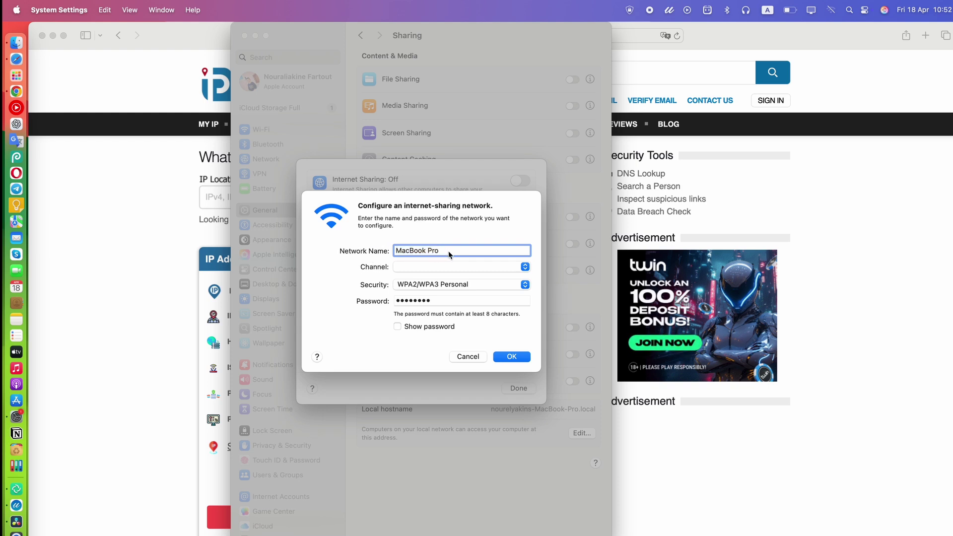
{"action": "type", "text": "Ho"}
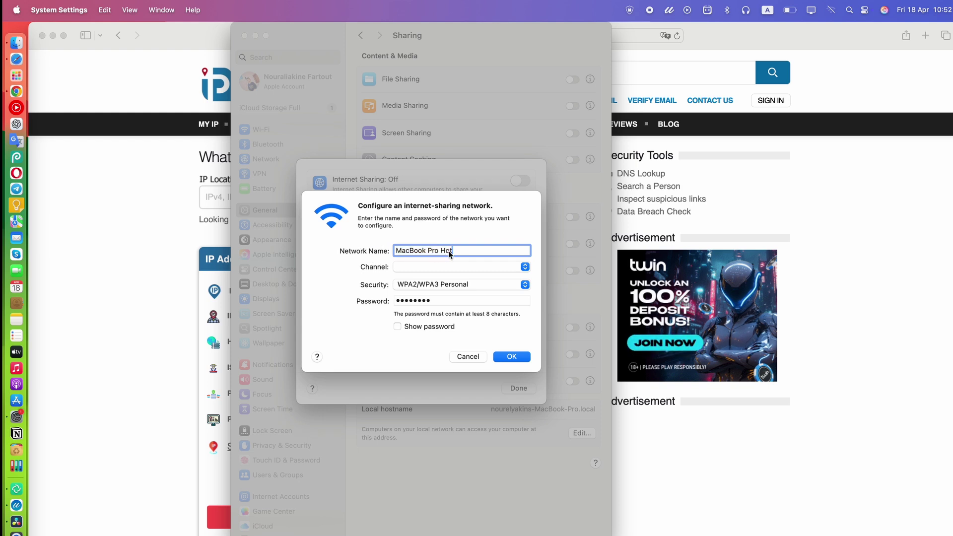
{"action": "type", "text": "t"}
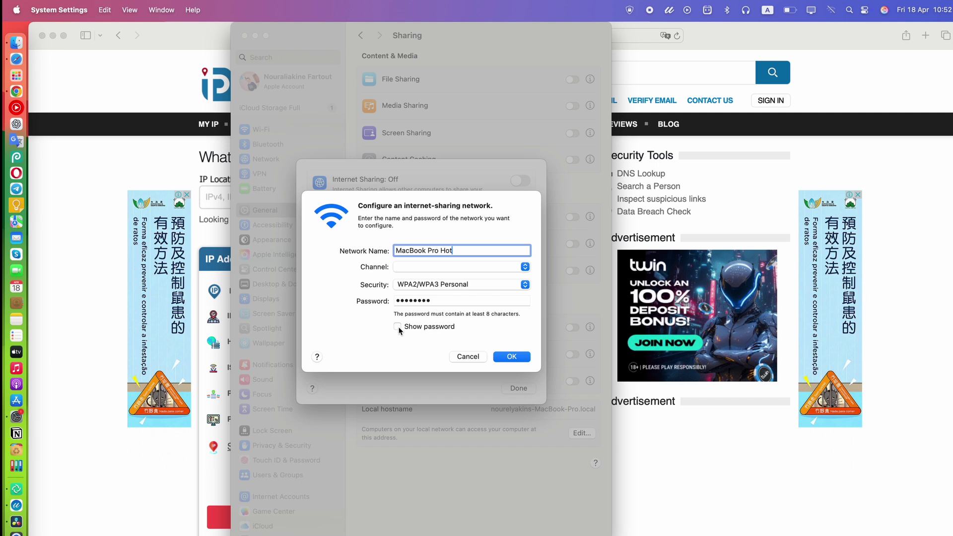
{"action": "key", "text": "Tab"}
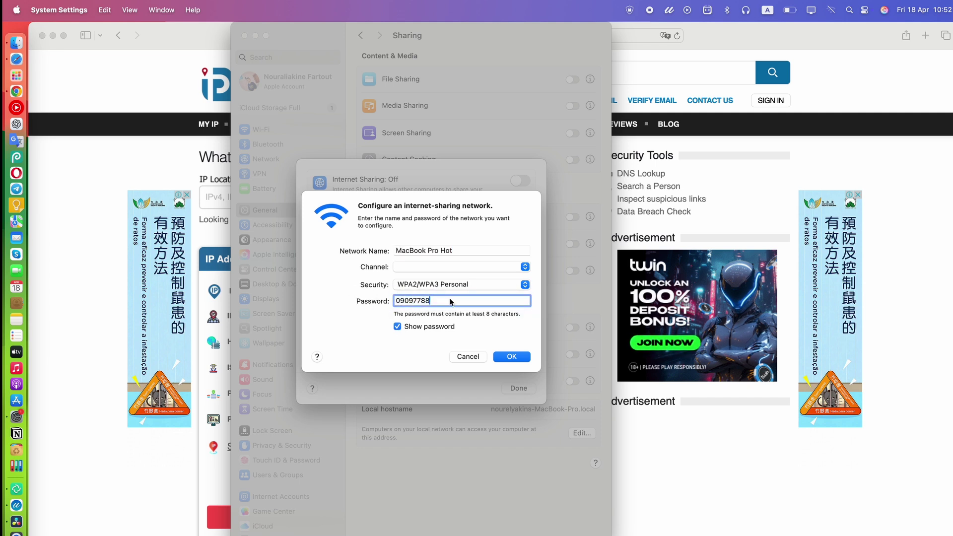
{"action": "key", "text": "BackSpace"}
{"action": "key", "text": "BackSpace"}
{"action": "type", "text": "99"}
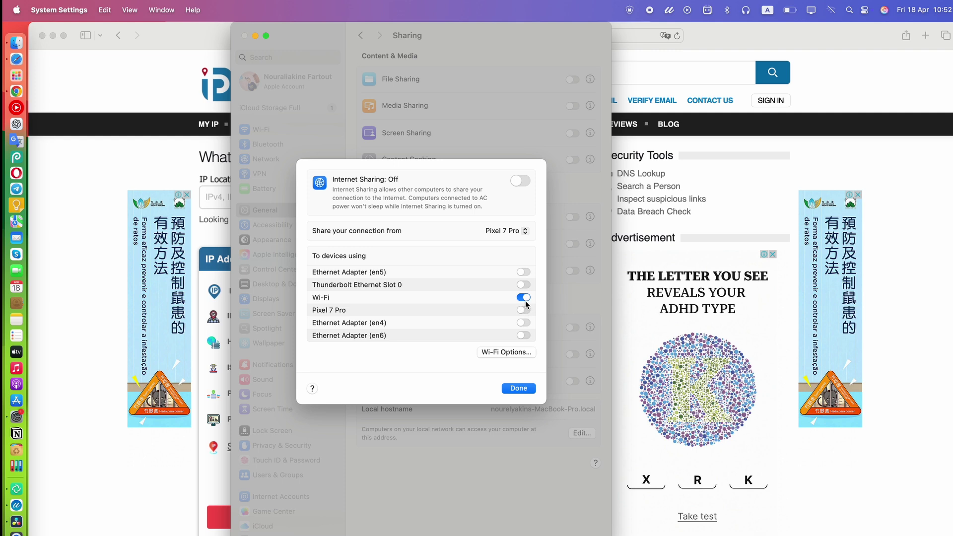
- Turn Internet Sharing on, confirm it, and close the options with Done
{"action": "left_click", "coordinate": [519, 182]}
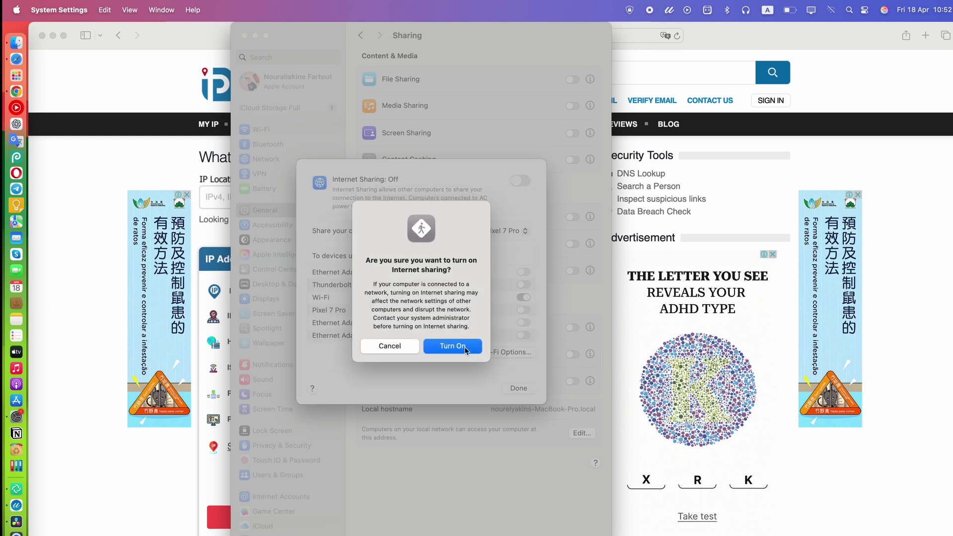
{"action": "left_click", "coordinate": [465, 347]}
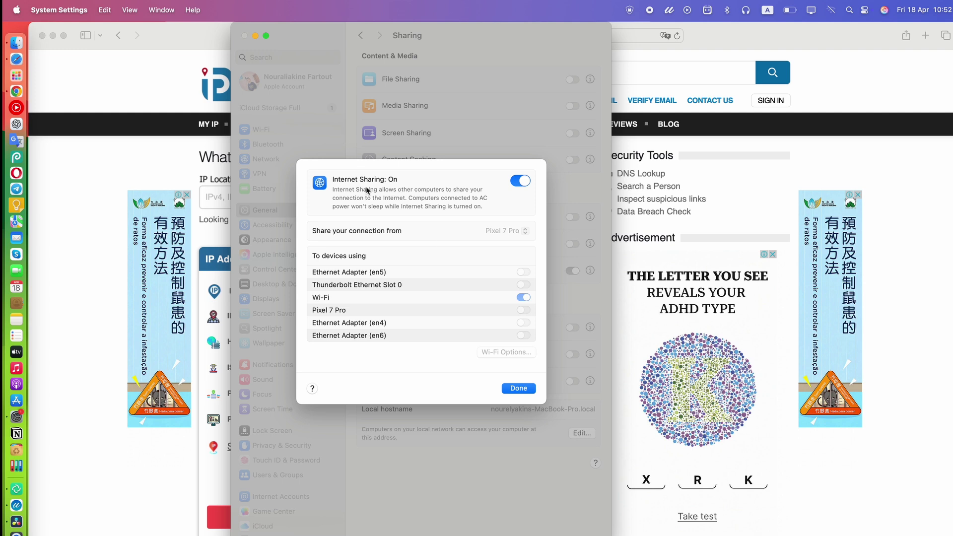
{"action": "left_click", "coordinate": [519, 388]}
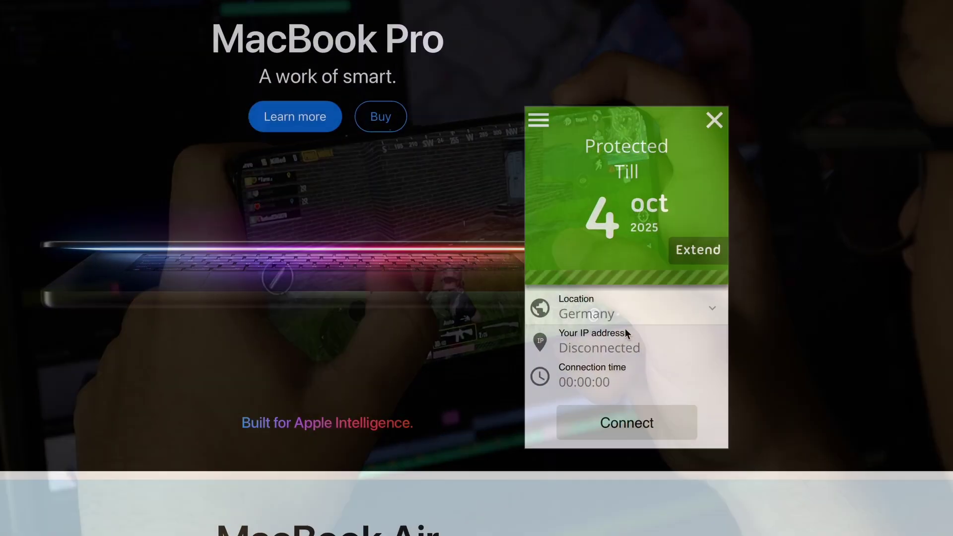
- Reselect Portugal as the Seed4.Me location and start the VPN connection
{"action": "left_click", "coordinate": [624, 329]}
{"action": "scroll", "coordinate": [565, 359], "scroll_direction": "down", "scroll_amount": 2}
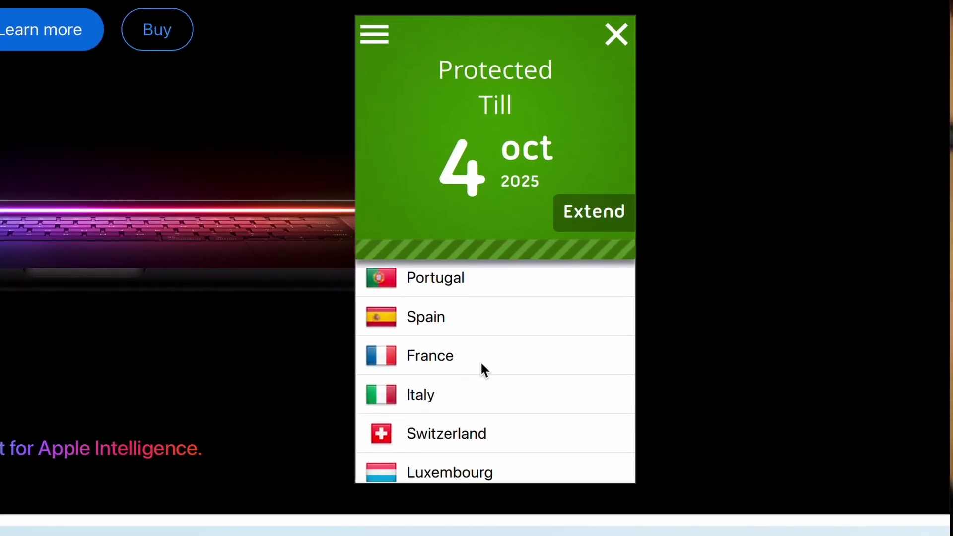
{"action": "scroll", "coordinate": [563, 358], "scroll_direction": "up", "scroll_amount": 1}
{"action": "left_click", "coordinate": [458, 324]}
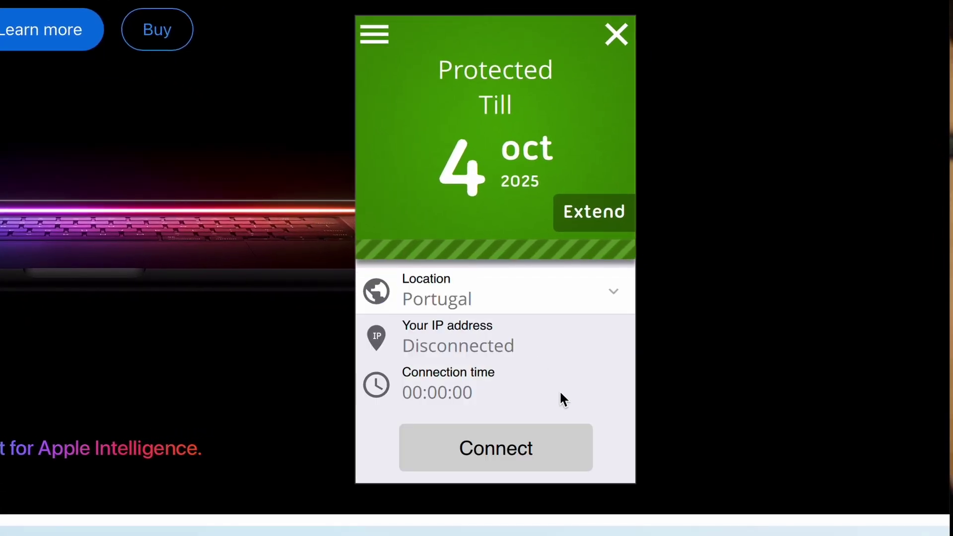
{"action": "left_click", "coordinate": [541, 440]}
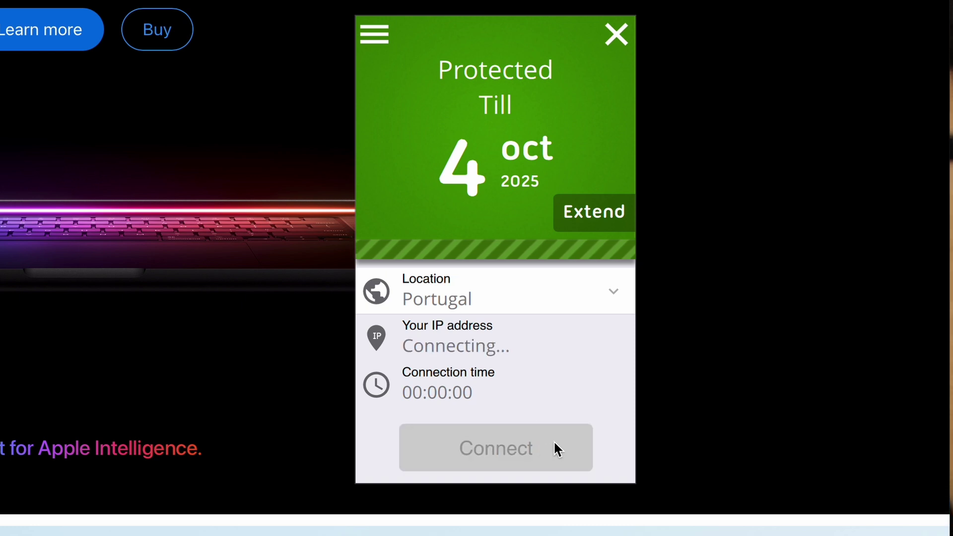